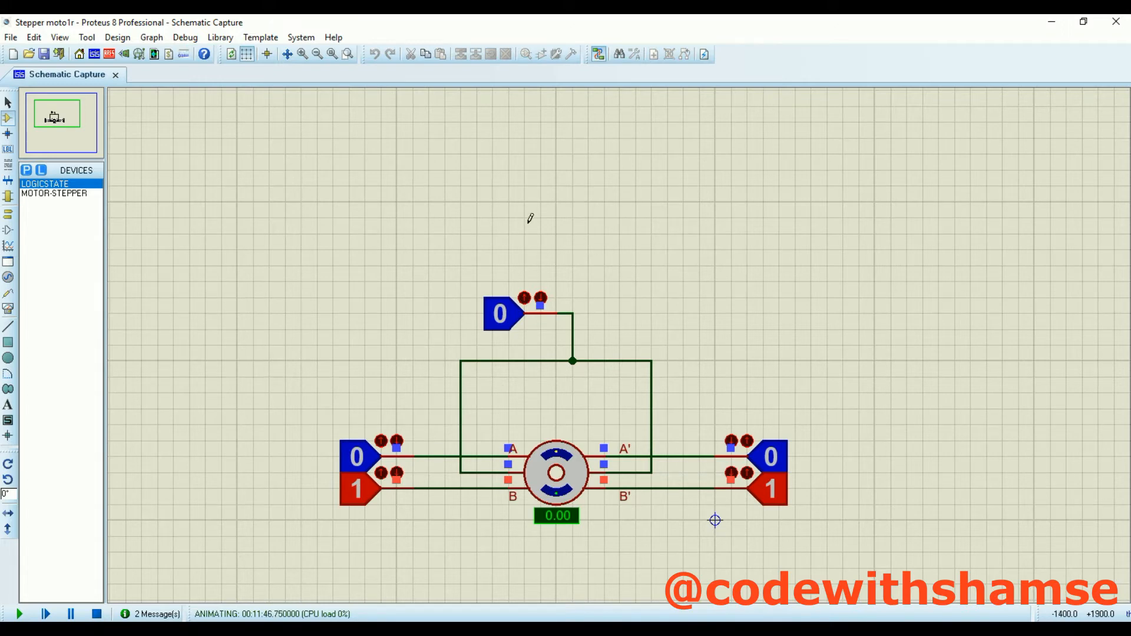
Step: Switch to PowerPoint, present the Stepper Motor Interfacing Configuration slide to study its step sequence, and return to the Stepper moto1r circuit in Proteus
{"action": "left_click", "coordinate": [504, 629]}
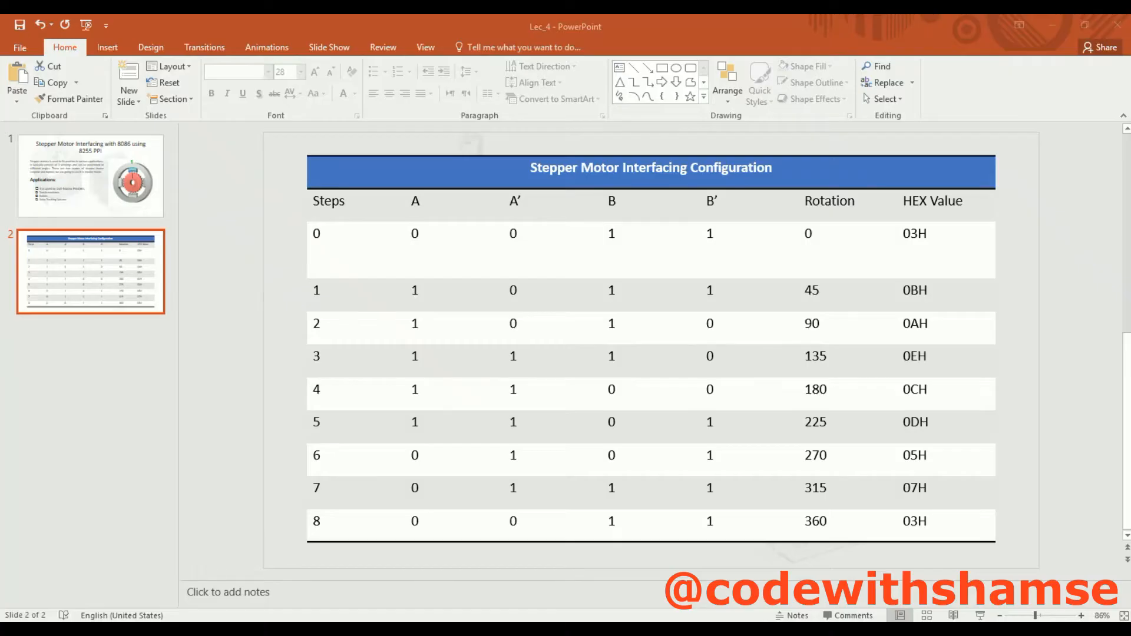
{"action": "key", "text": "shift+F5"}
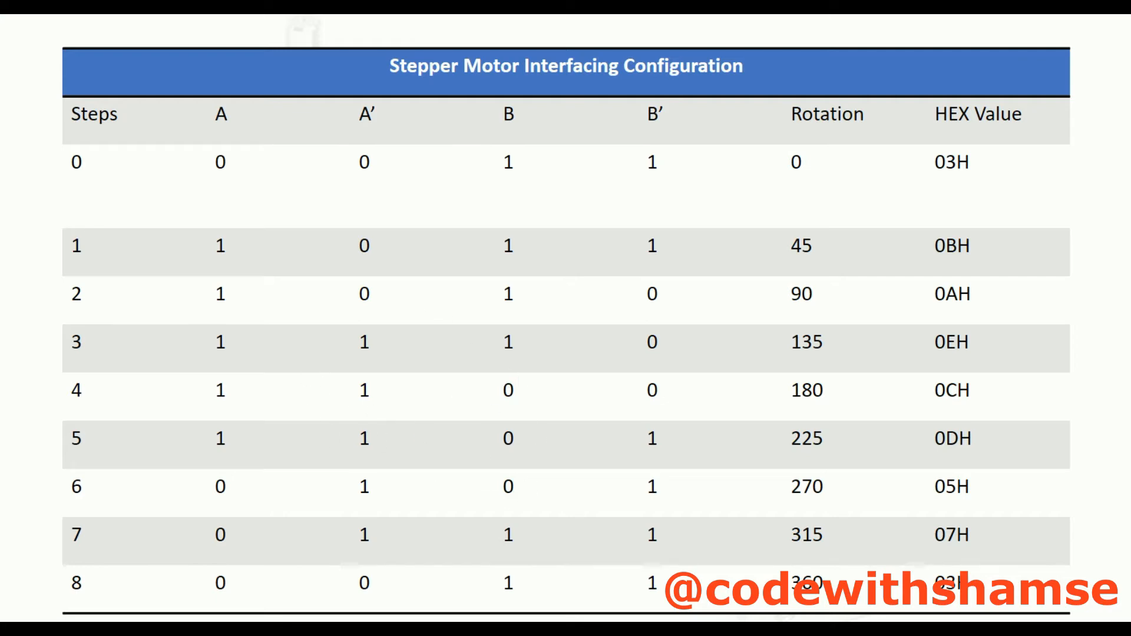
{"action": "mouse_move", "coordinate": [392, 628]}
{"action": "left_click", "coordinate": [431, 589]}
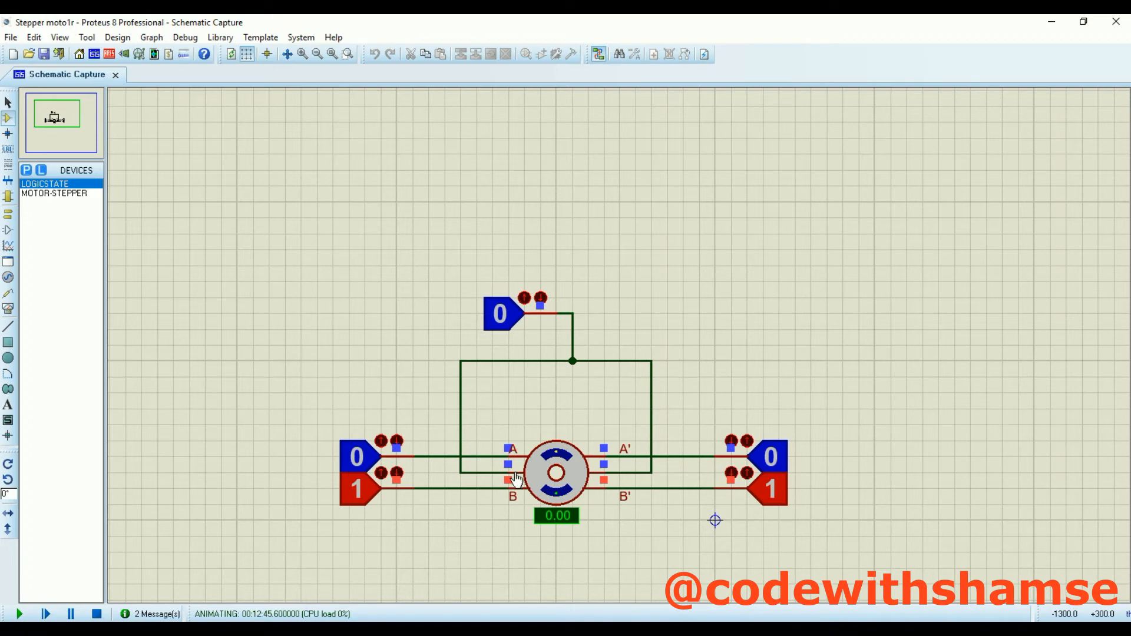
Step: Advance the simulated stepper motor through four steps by setting A to 1, B' to 0, A' to 1 and B to 0 in that order
{"action": "left_click", "coordinate": [356, 459]}
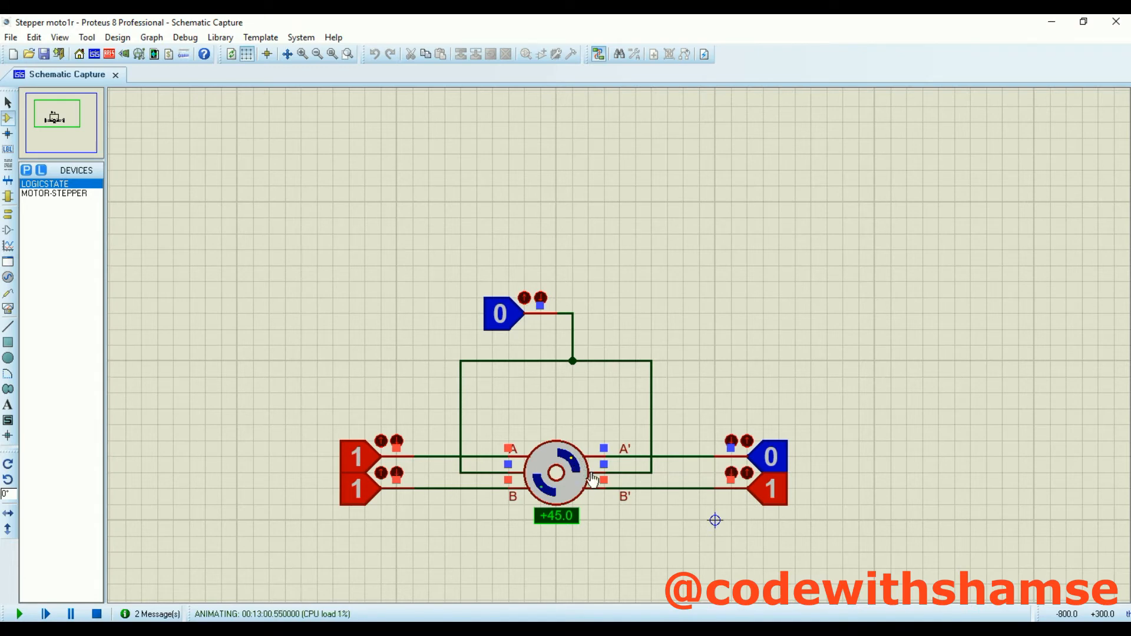
{"action": "left_click", "coordinate": [764, 499]}
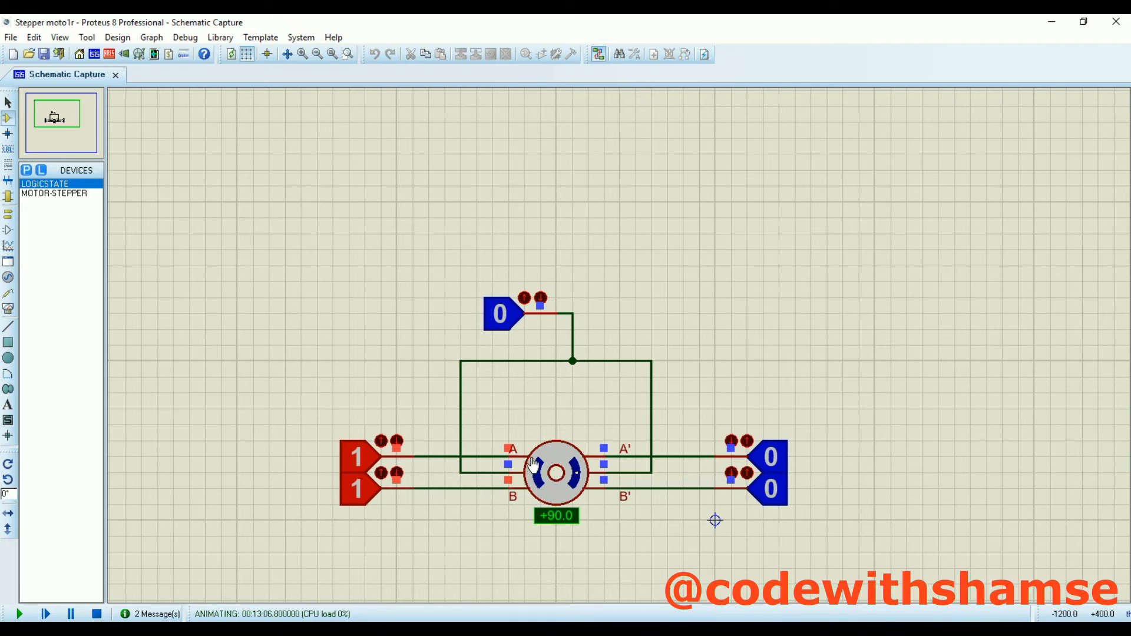
{"action": "left_click", "coordinate": [773, 462]}
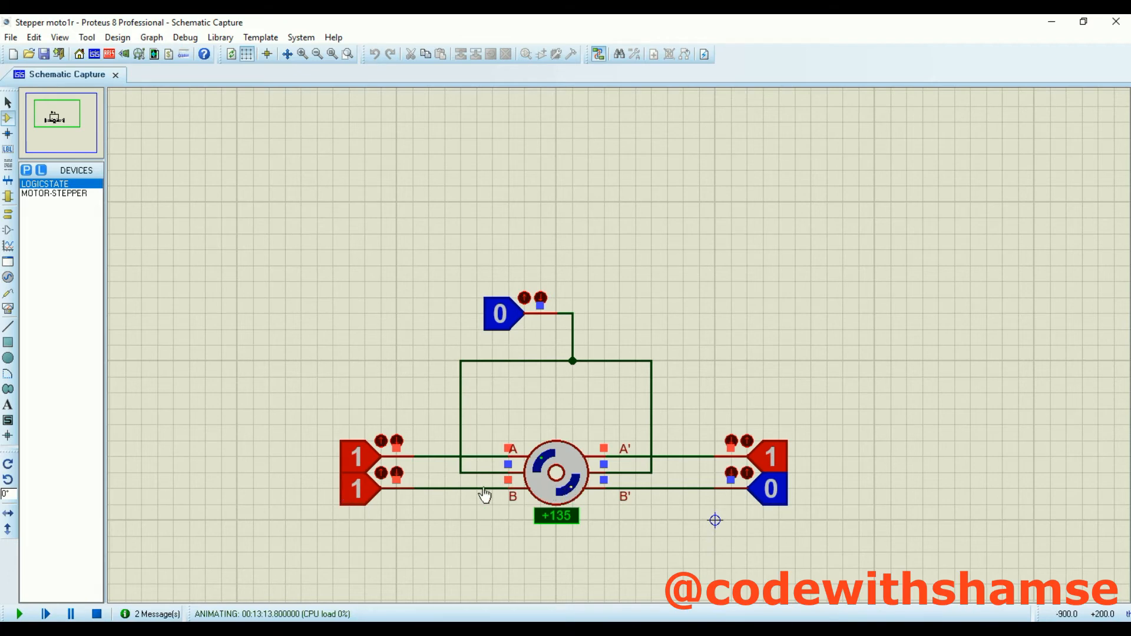
{"action": "left_click", "coordinate": [359, 490]}
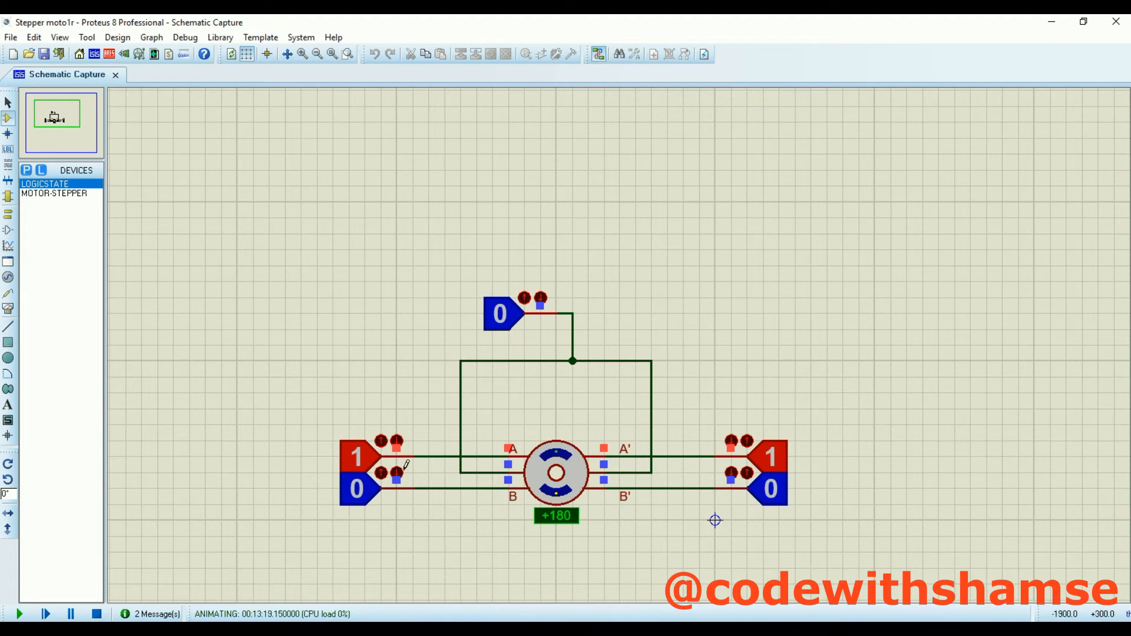
Step: Complete the motor's rotation by setting A to 0, B' to 1, B to 1 and A' to 0 in that order
{"action": "left_click", "coordinate": [360, 468]}
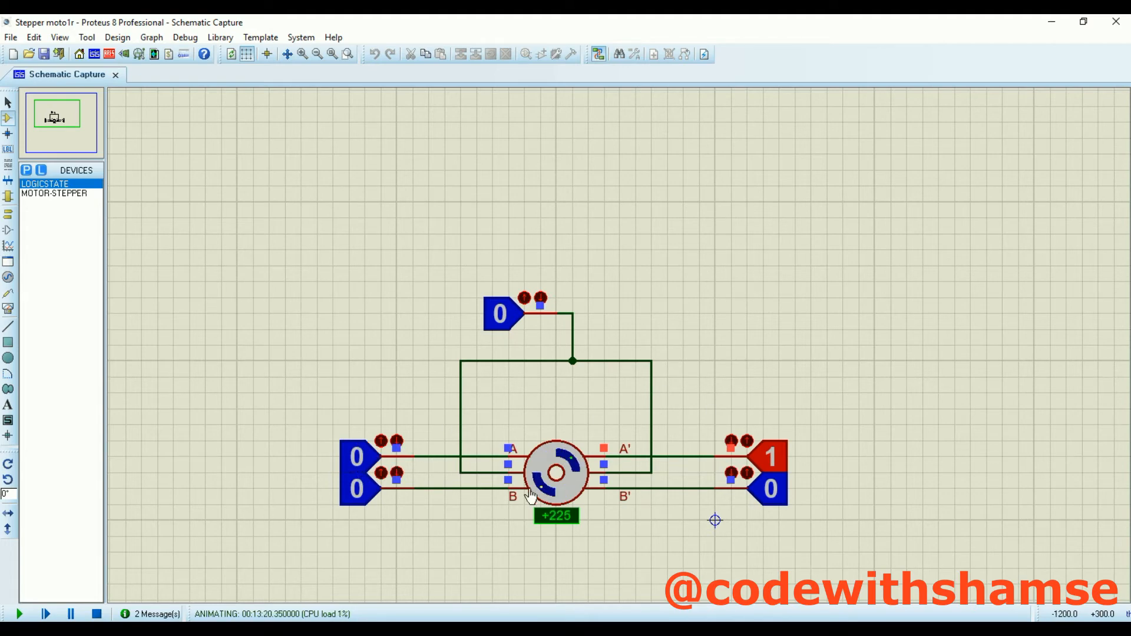
{"action": "left_click", "coordinate": [767, 500]}
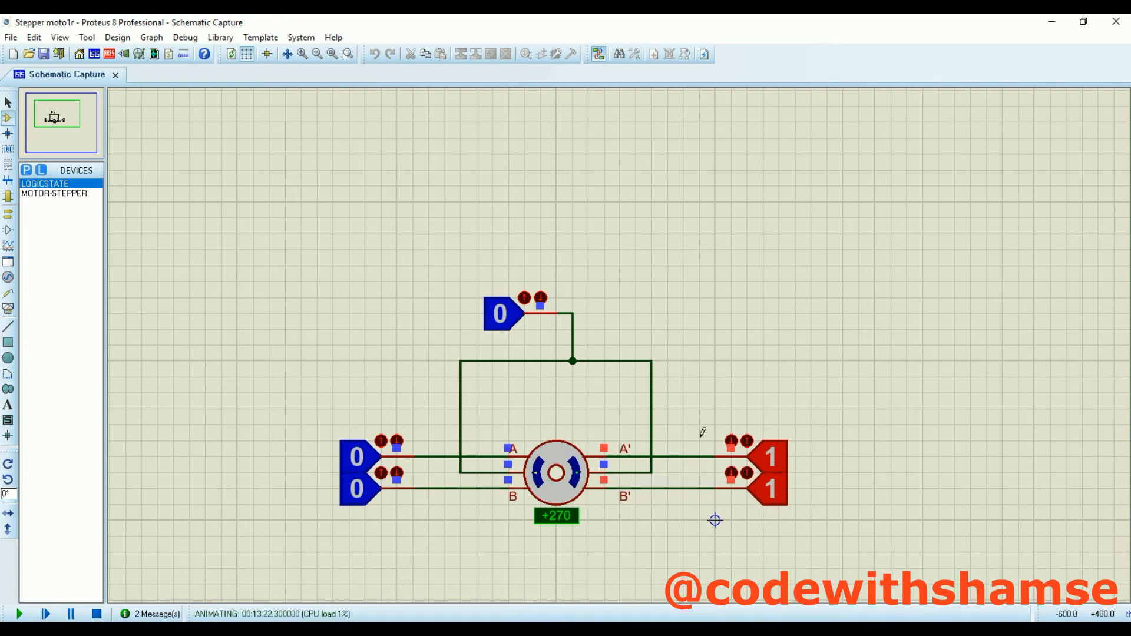
{"action": "left_click", "coordinate": [365, 486]}
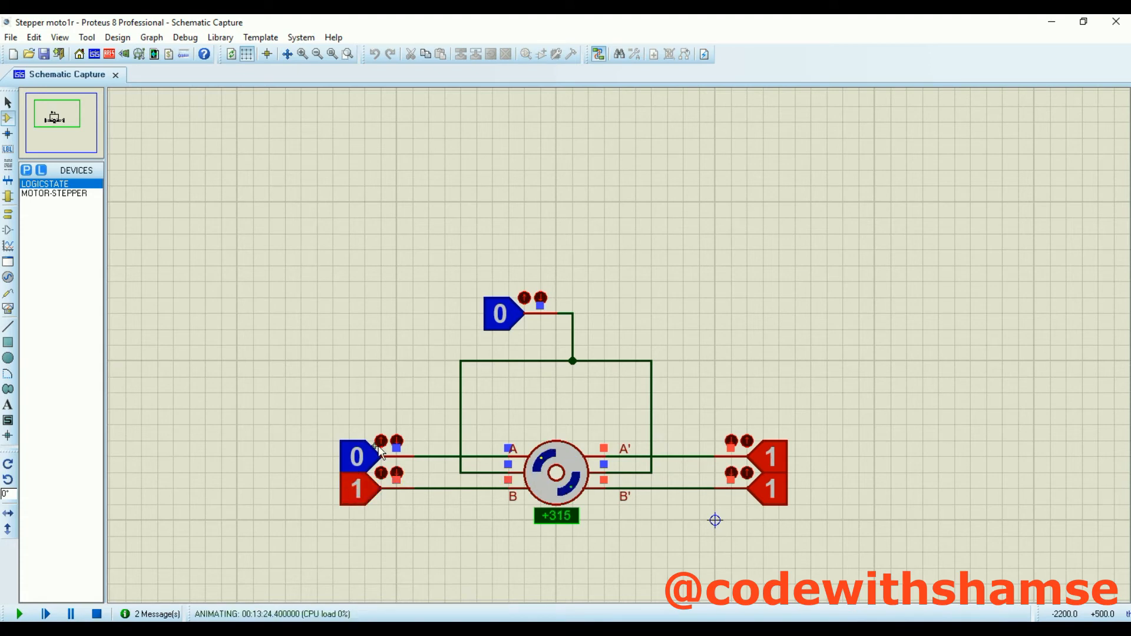
{"action": "left_click", "coordinate": [781, 461]}
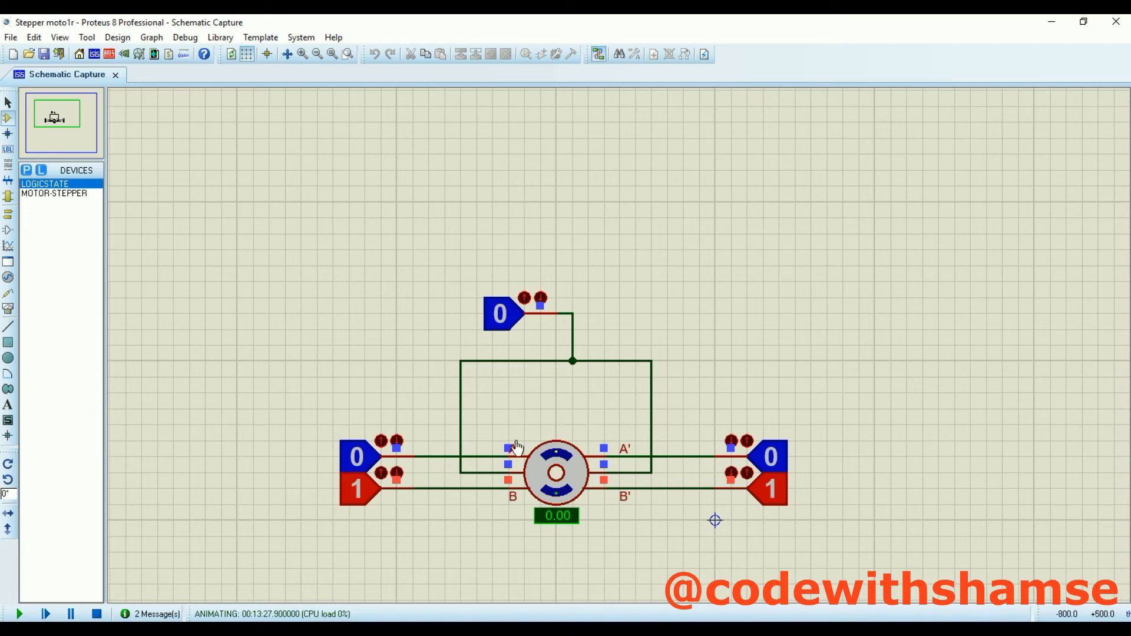
Step: Compare the A, A', B and B' states in the PowerPoint configuration table with the motor circuit in Proteus
{"action": "mouse_move", "coordinate": [505, 629]}
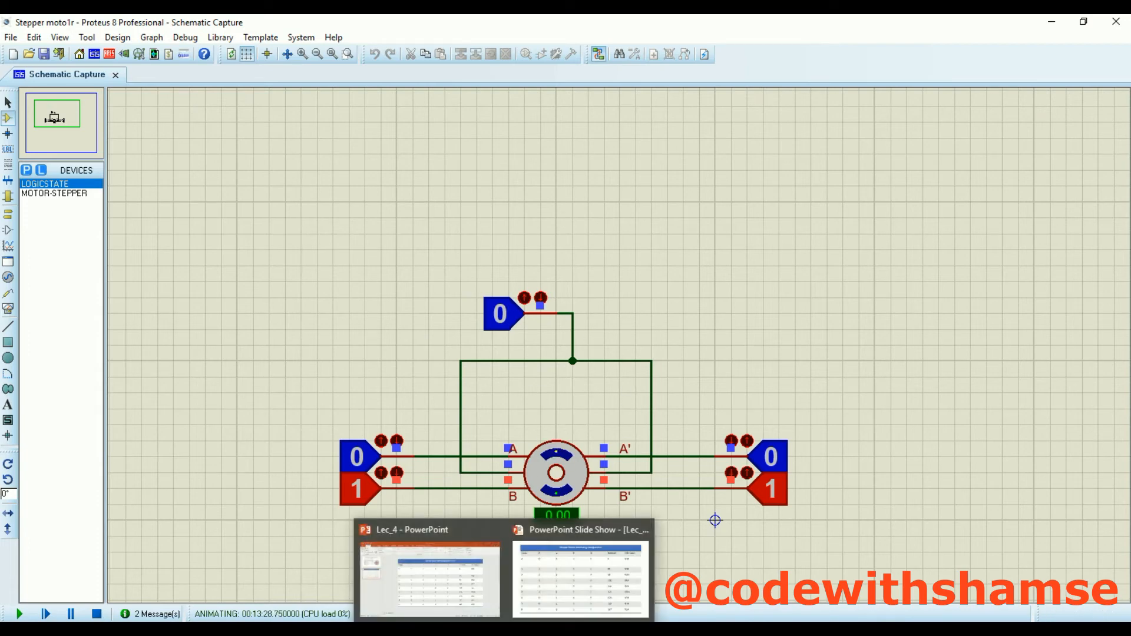
{"action": "left_click", "coordinate": [563, 593]}
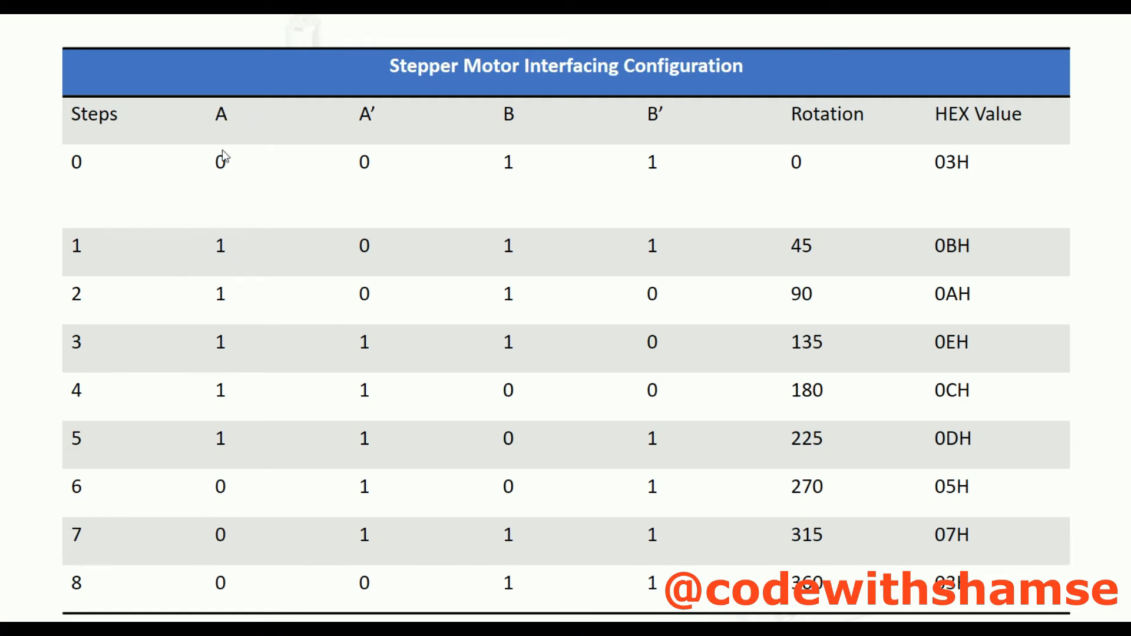
{"action": "mouse_move", "coordinate": [469, 629]}
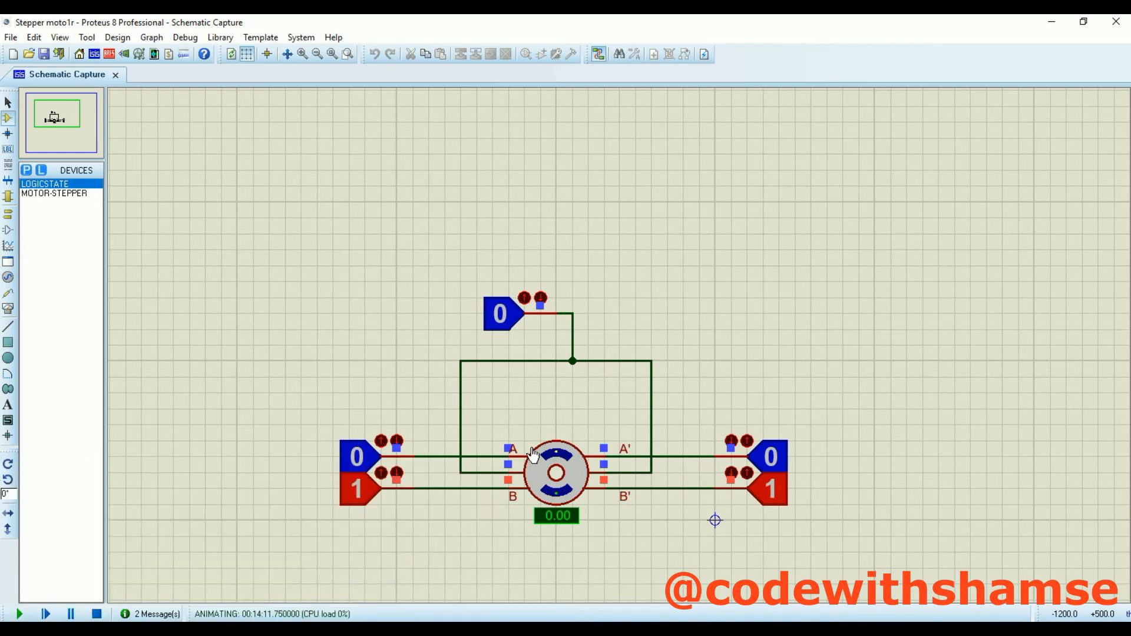
{"action": "mouse_move", "coordinate": [504, 628]}
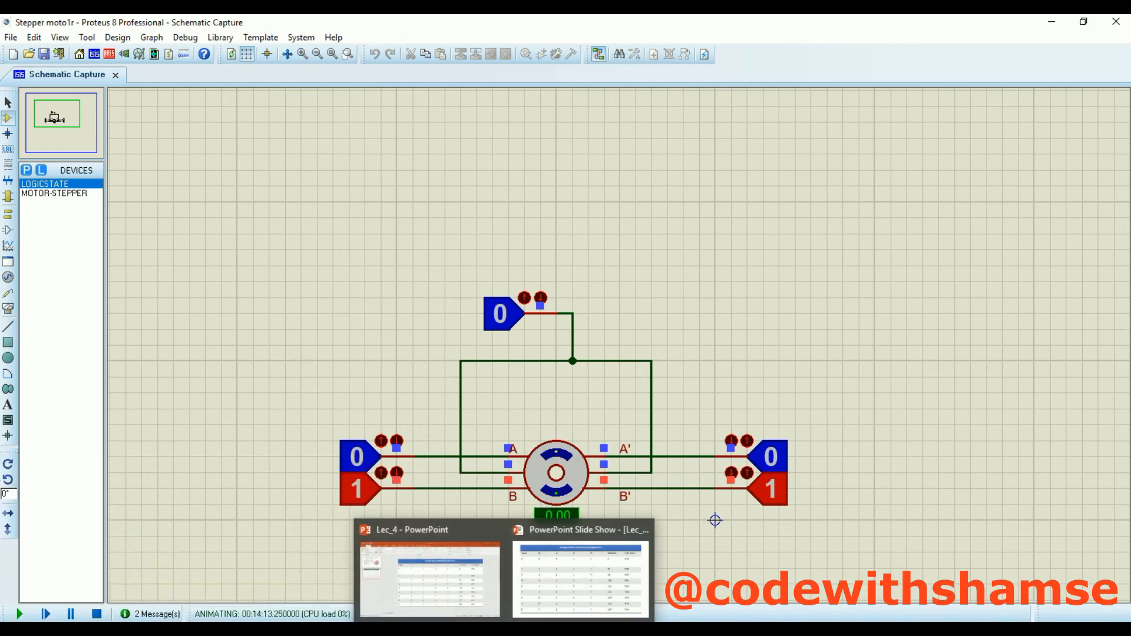
{"action": "left_click", "coordinate": [536, 610]}
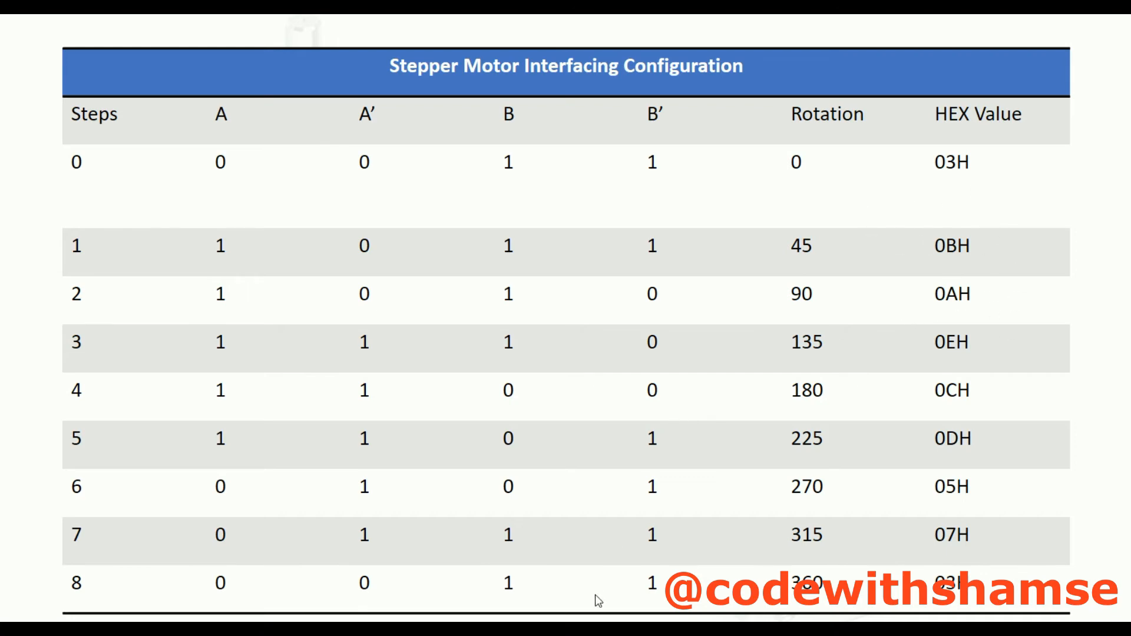
Step: Switch to emu8086 and check the port setup, HEX values and delay loops in Stepper Motor Interfacing.asm against the PowerPoint configuration table
{"action": "mouse_move", "coordinate": [561, 629]}
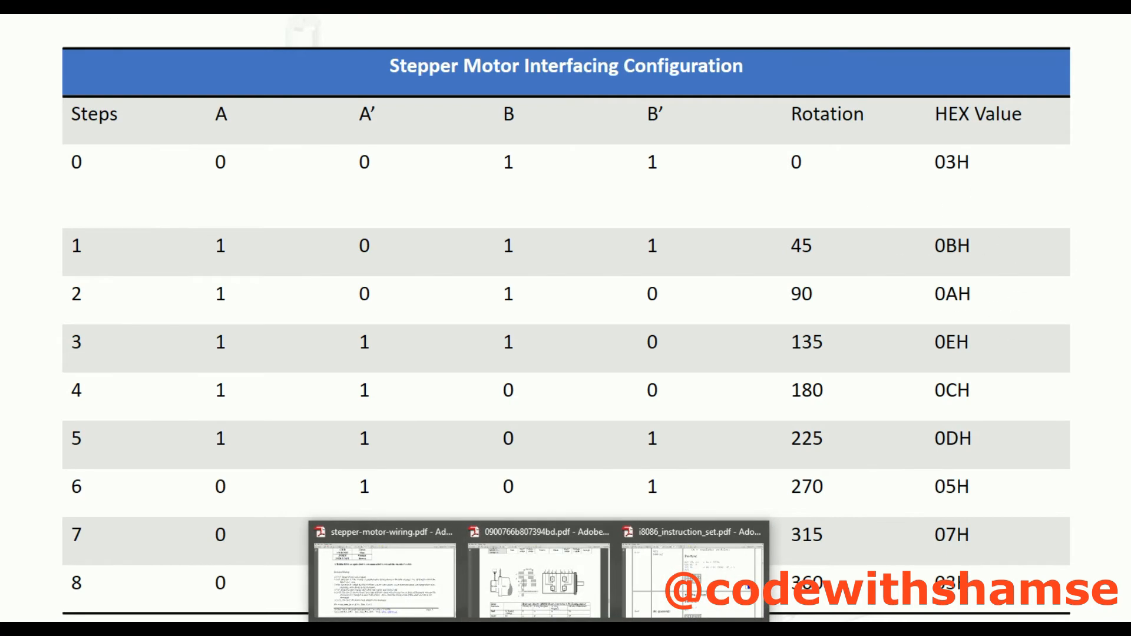
{"action": "left_click", "coordinate": [571, 629]}
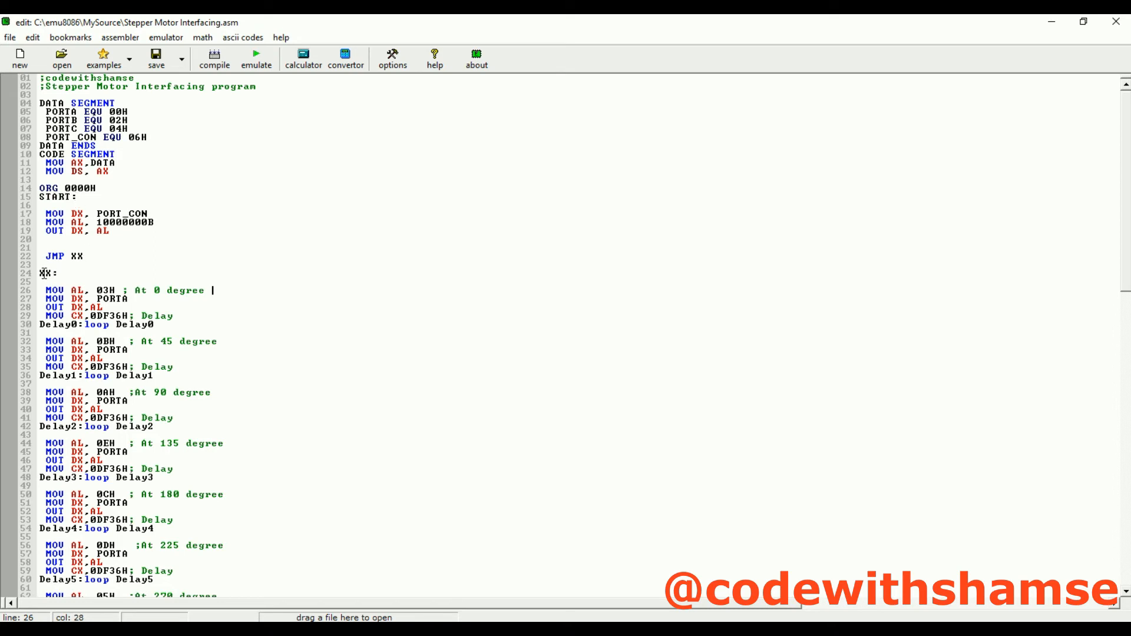
{"action": "scroll", "coordinate": [135, 322], "scroll_direction": "down", "scroll_amount": 5}
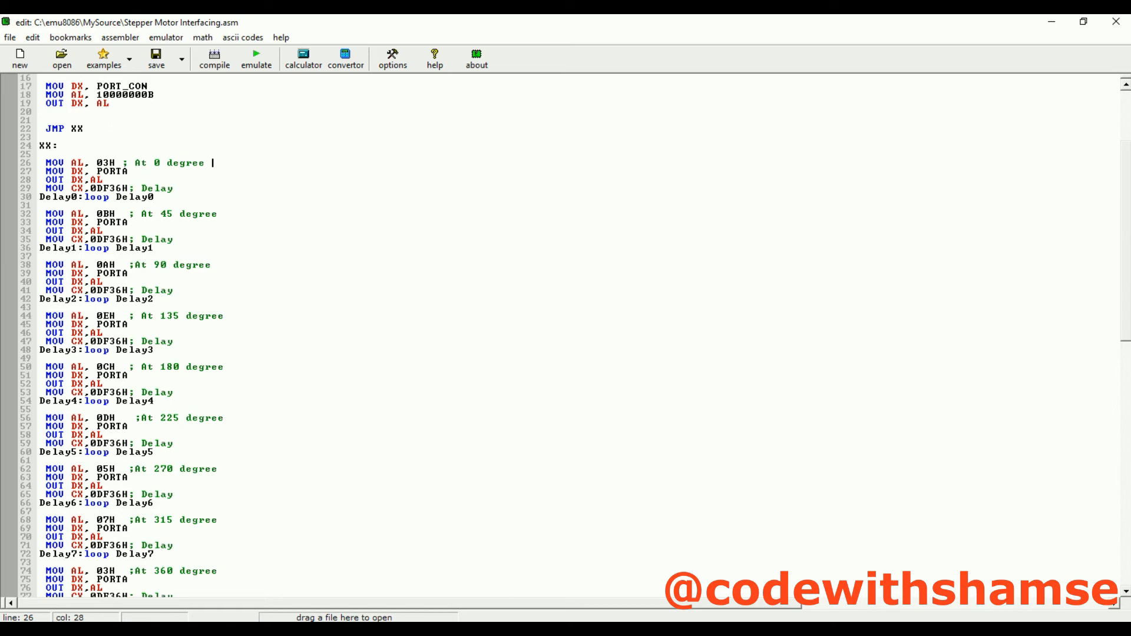
{"action": "left_click", "coordinate": [577, 607]}
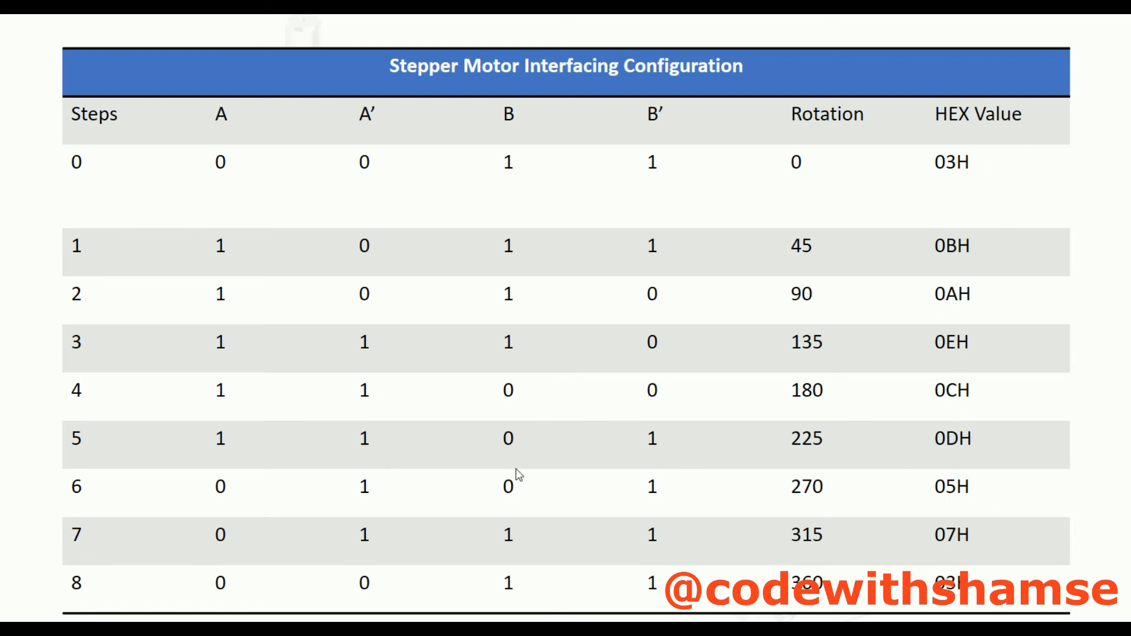
{"action": "left_click", "coordinate": [521, 616]}
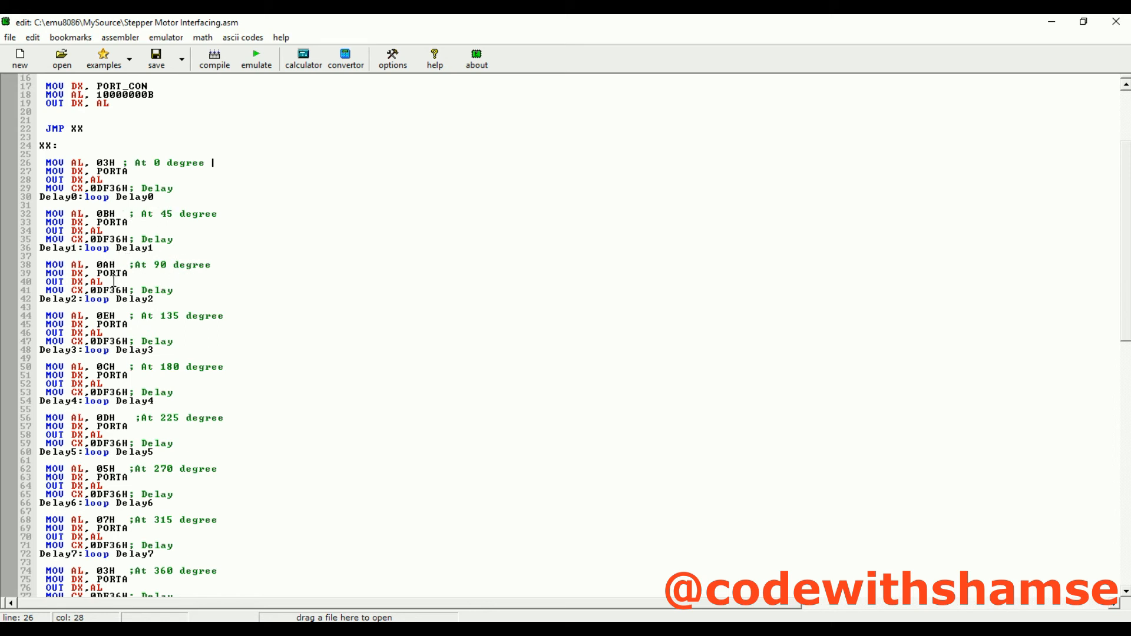
{"action": "scroll", "coordinate": [179, 323], "scroll_direction": "down", "scroll_amount": 5}
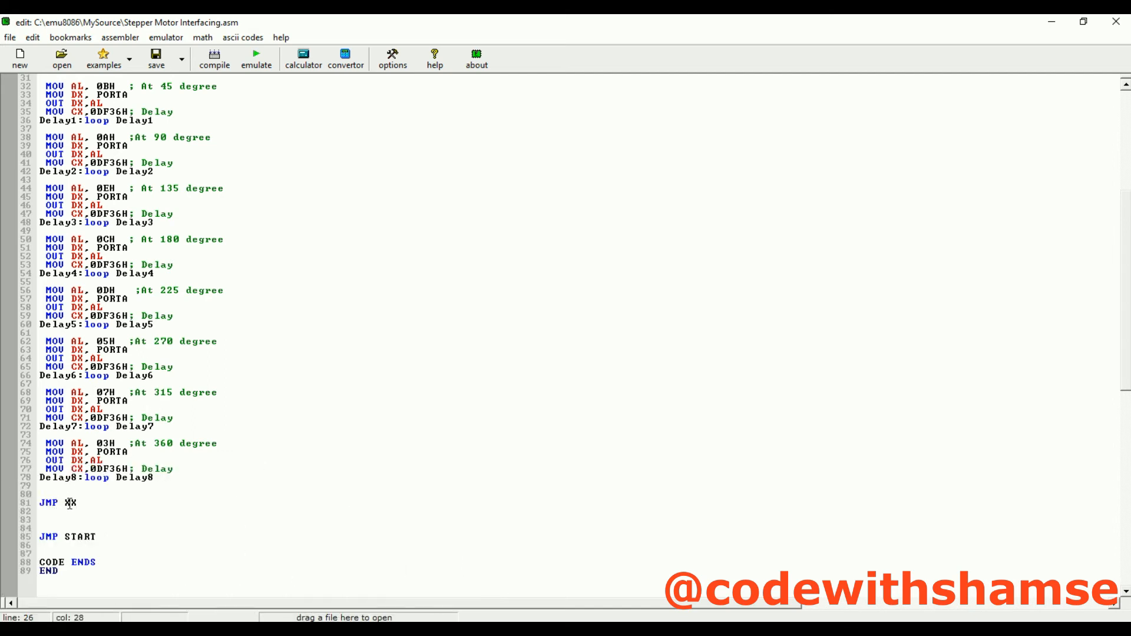
Step: Compile the program, save the binary as Stepper Motor Interfacing in Documents over the existing file, and close the assembler status
{"action": "scroll", "coordinate": [64, 310], "scroll_direction": "up", "scroll_amount": 8}
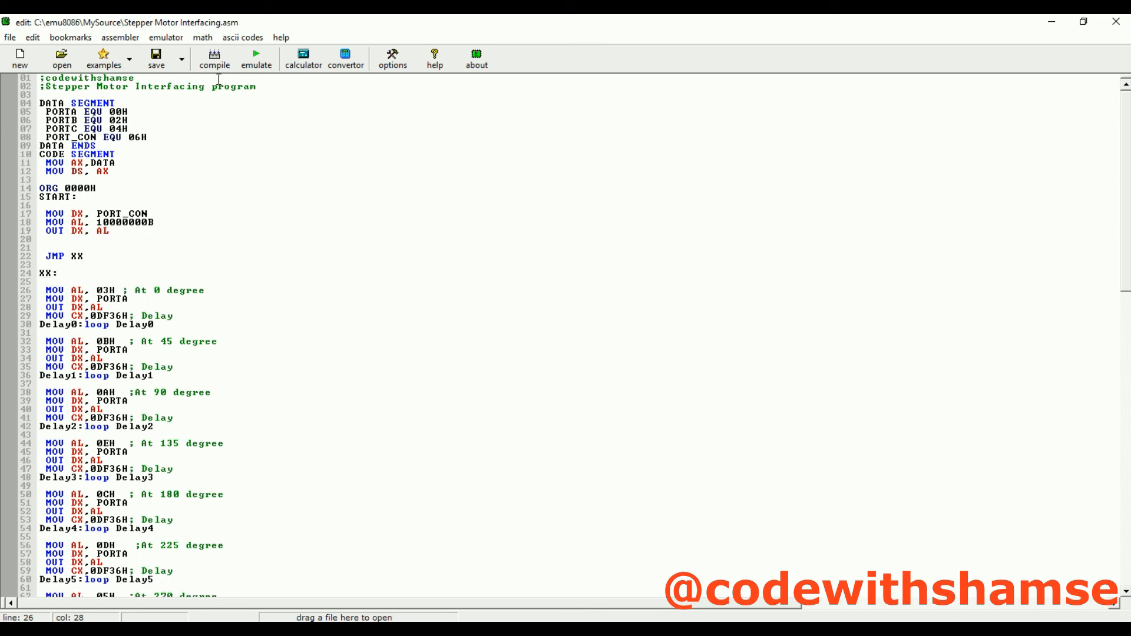
{"action": "left_click", "coordinate": [214, 59]}
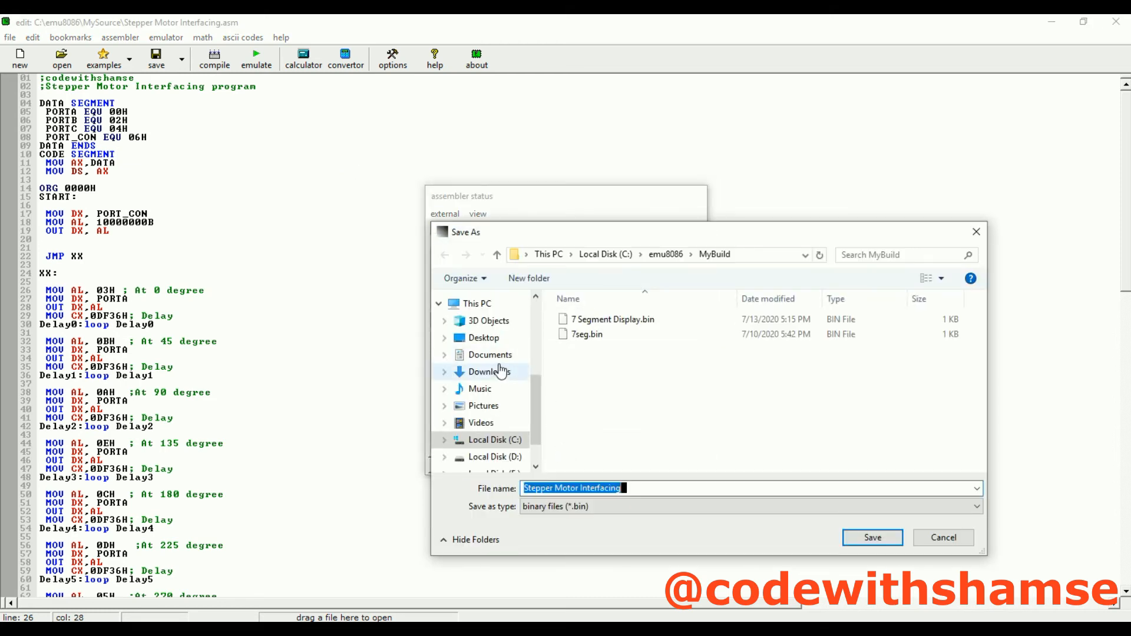
{"action": "left_click", "coordinate": [499, 361]}
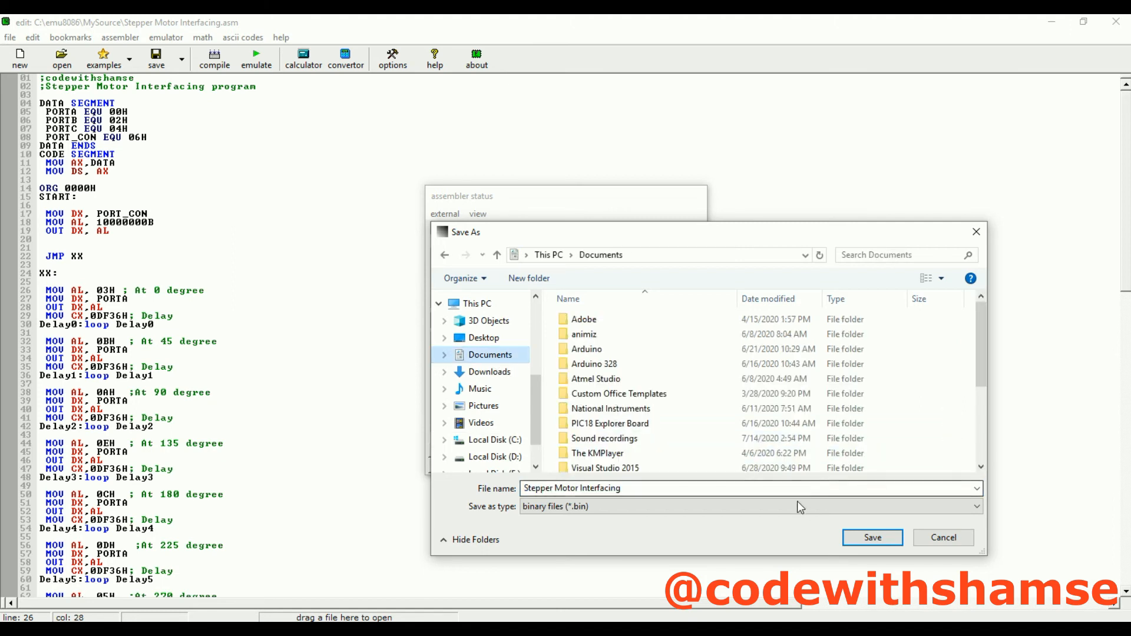
{"action": "left_click", "coordinate": [871, 539]}
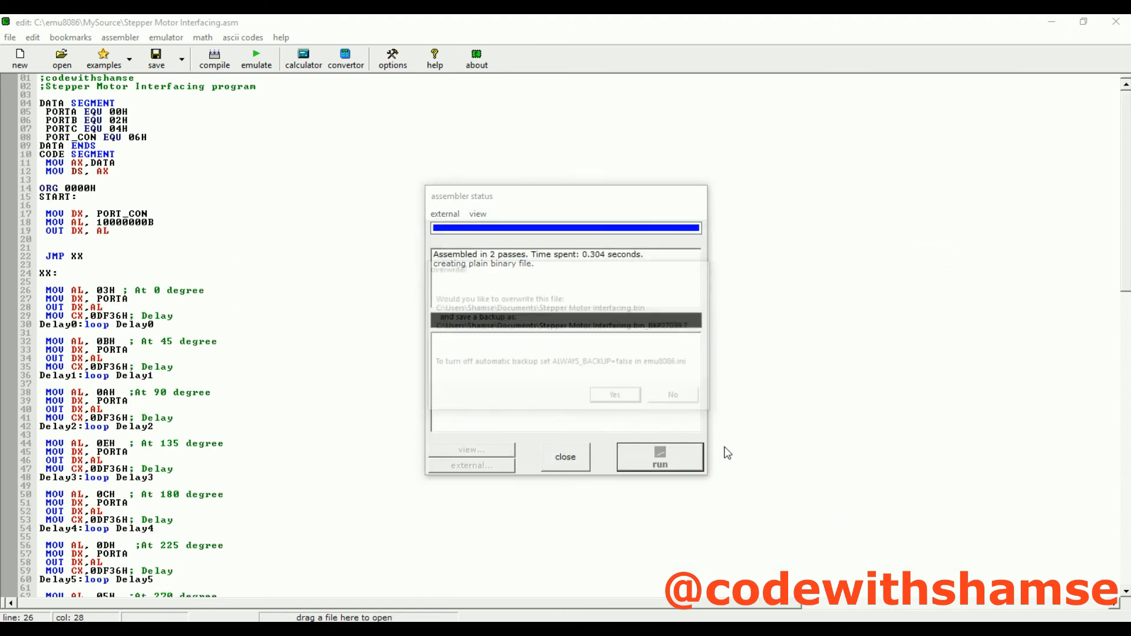
{"action": "left_click", "coordinate": [627, 399]}
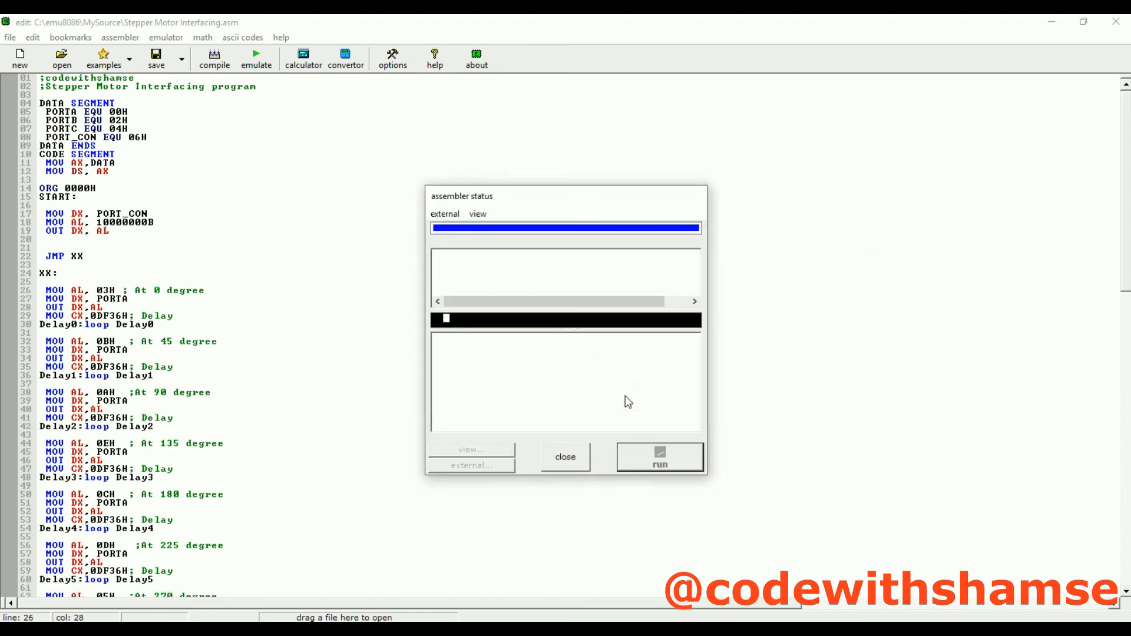
{"action": "left_click", "coordinate": [565, 457]}
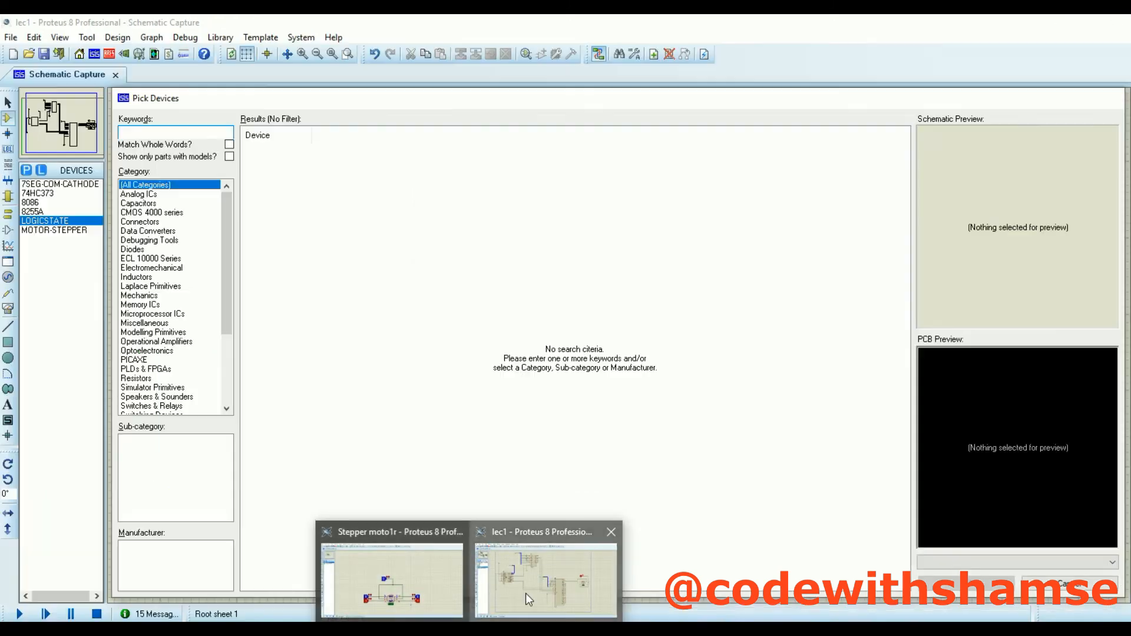
Step: Switch to the lec1 project in Proteus and check the wiring from 8255A pins PA0 to PA3 to the motor against the PowerPoint configuration table
{"action": "left_click", "coordinate": [526, 592]}
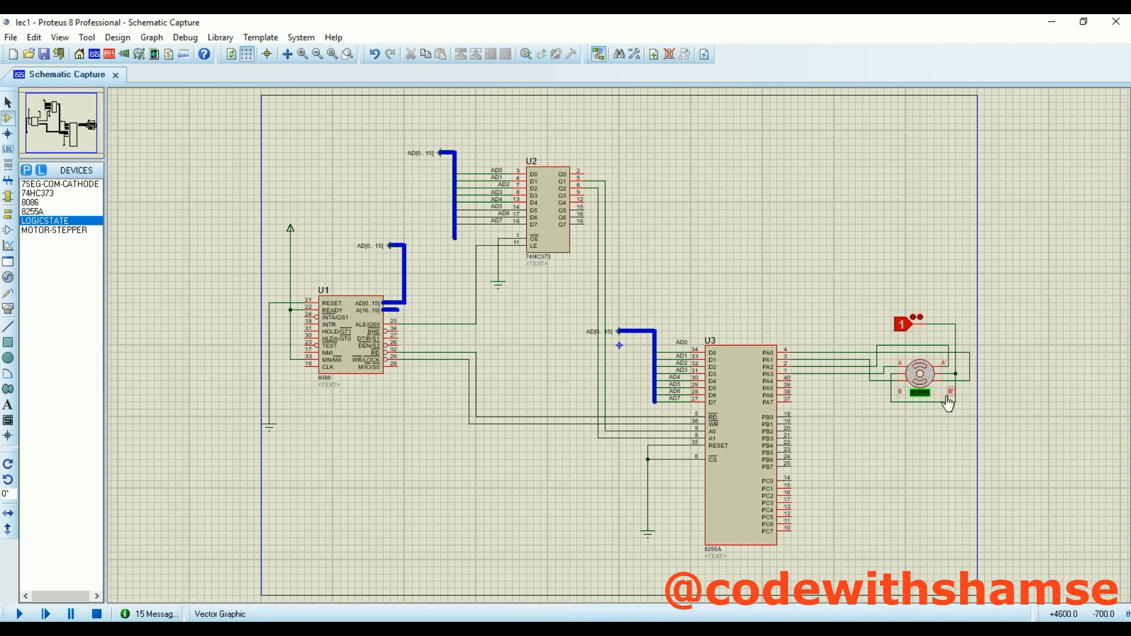
{"action": "scroll", "coordinate": [948, 404], "scroll_direction": "up", "scroll_amount": 2}
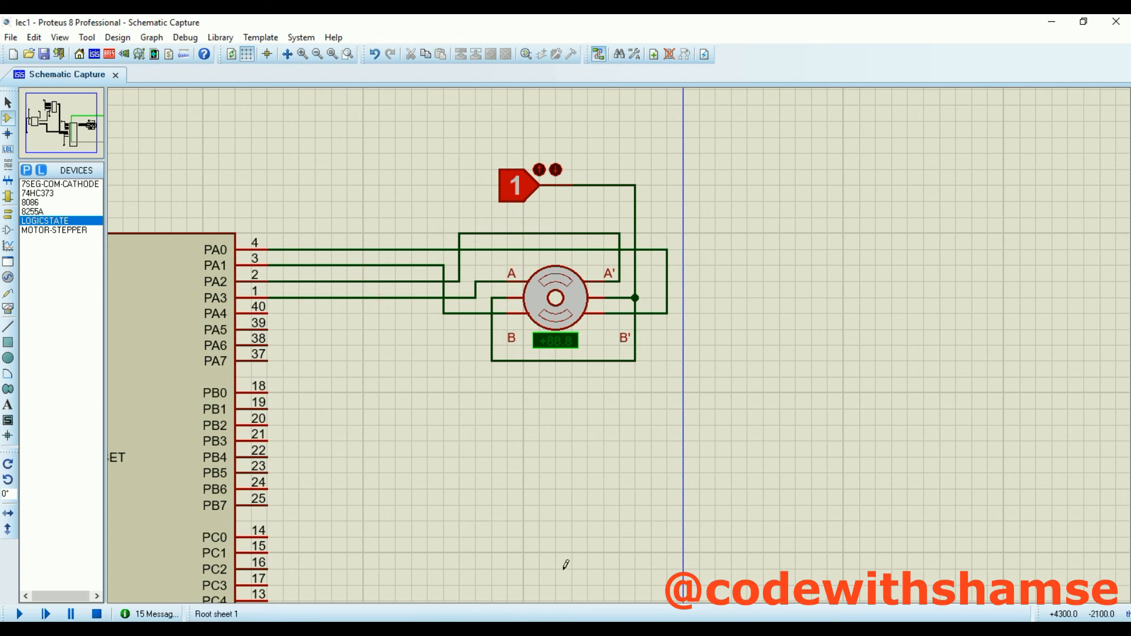
{"action": "mouse_move", "coordinate": [506, 631]}
{"action": "left_click", "coordinate": [591, 601]}
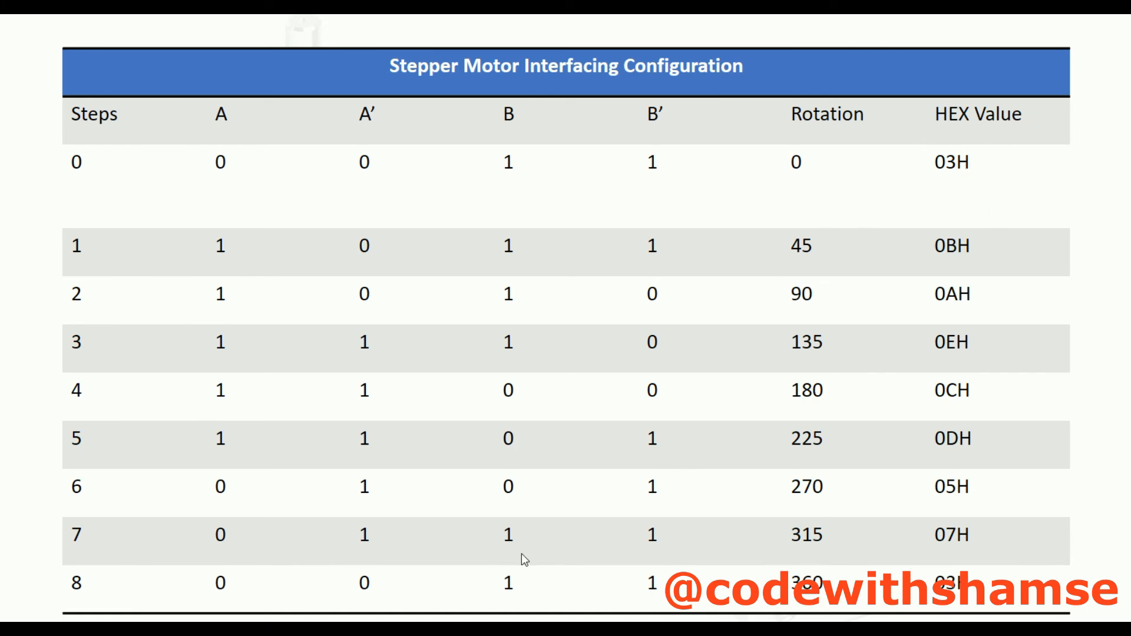
{"action": "mouse_move", "coordinate": [471, 624]}
{"action": "left_click", "coordinate": [557, 592]}
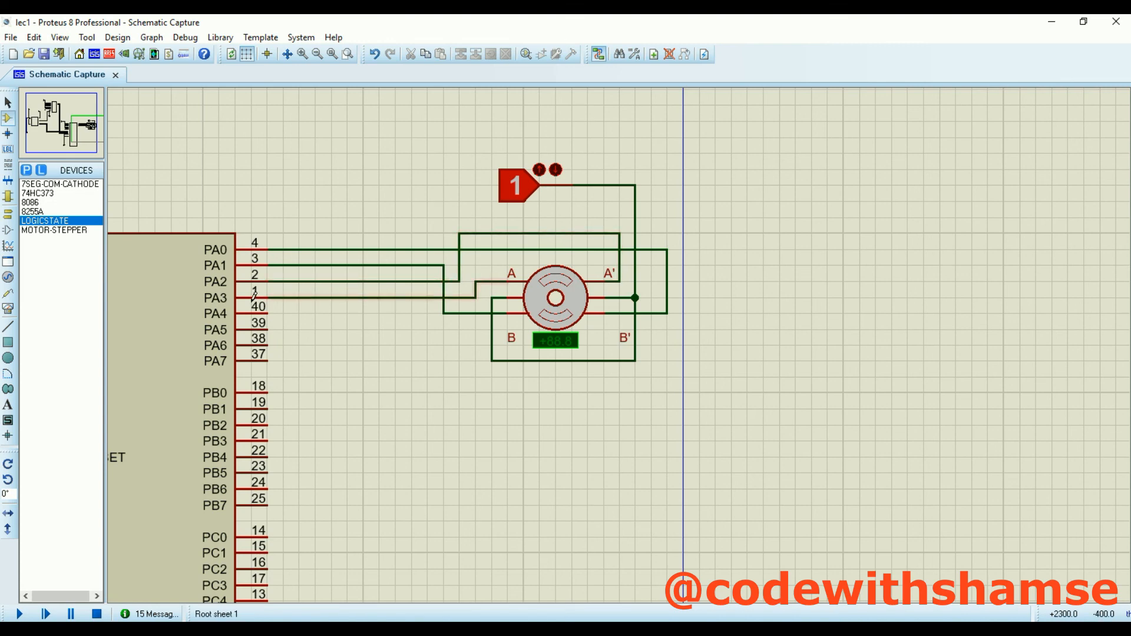
{"action": "mouse_move", "coordinate": [505, 629]}
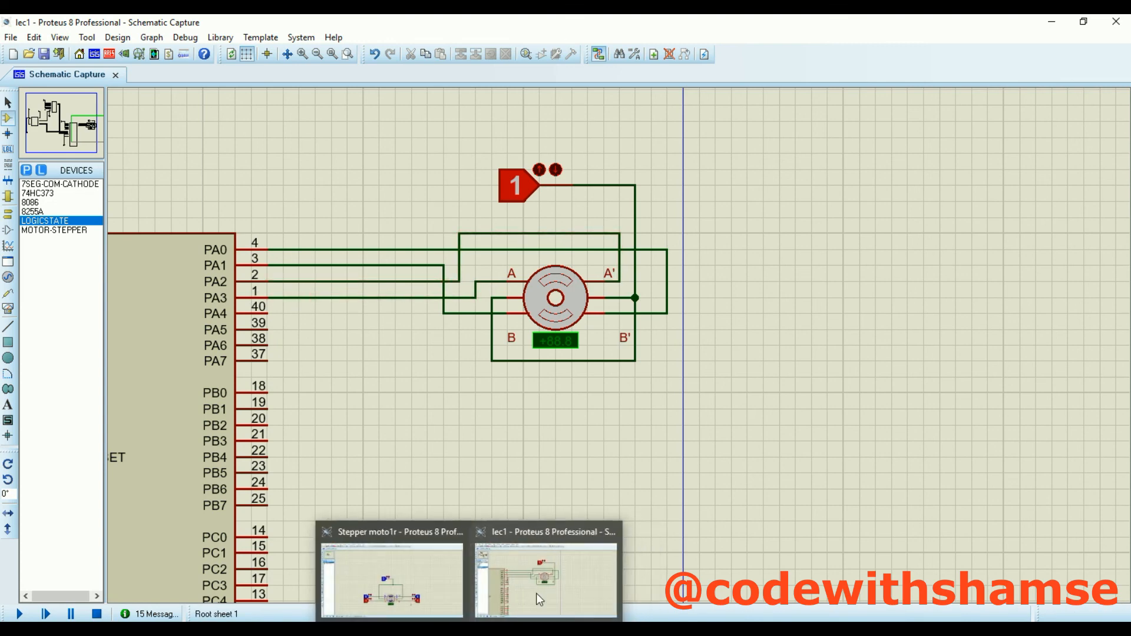
{"action": "left_click", "coordinate": [587, 598]}
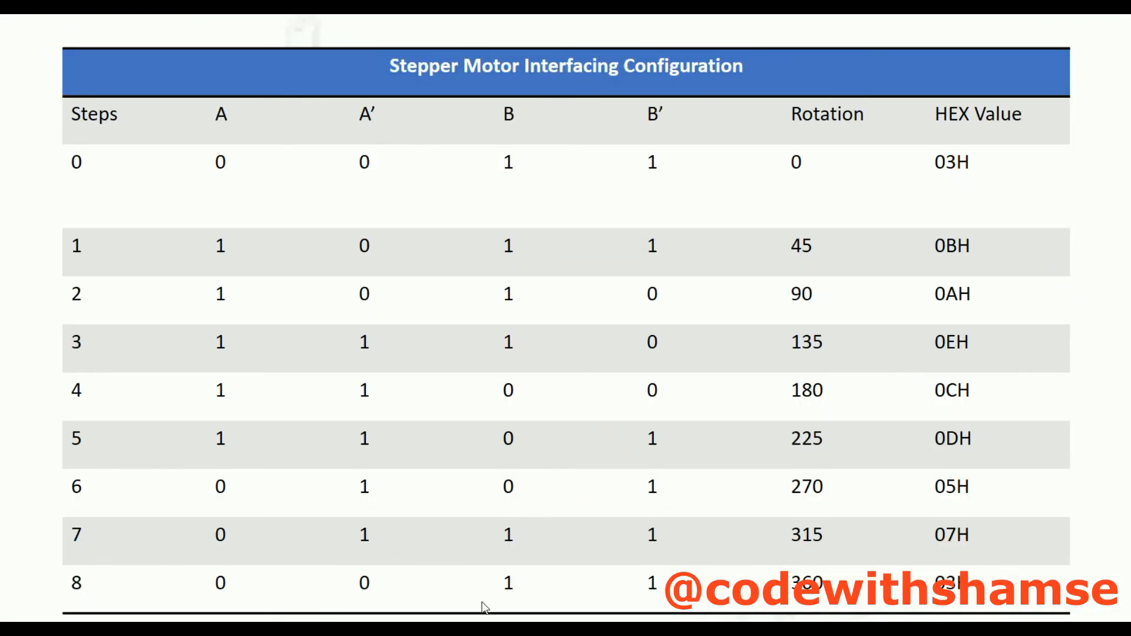
{"action": "mouse_move", "coordinate": [486, 629]}
{"action": "left_click", "coordinate": [521, 592]}
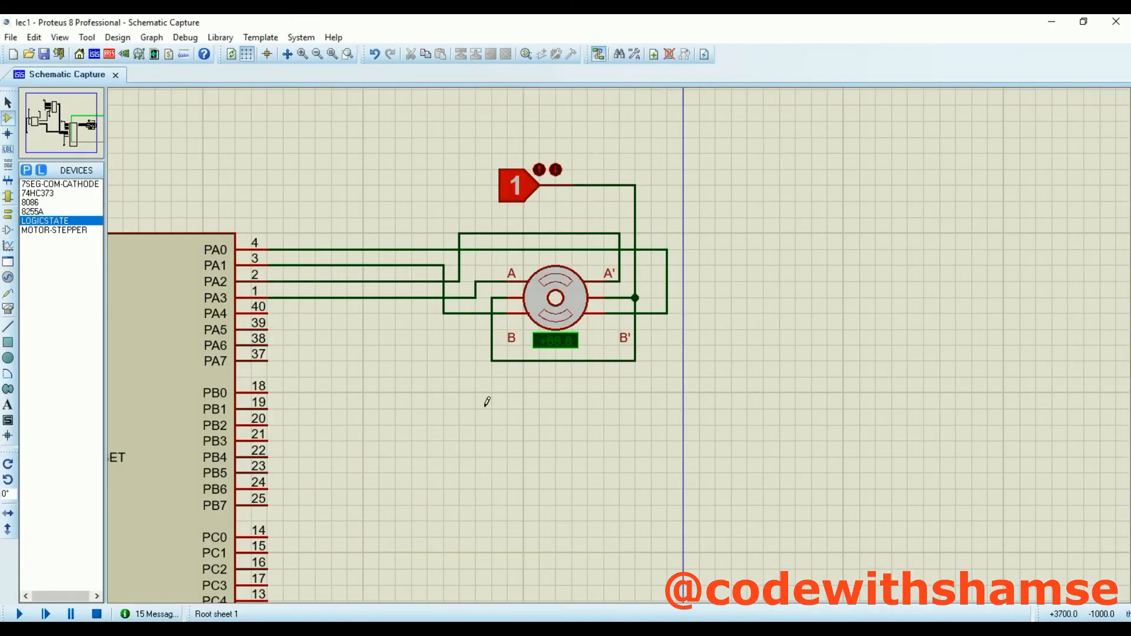
Step: Open the properties of the 8086 processor and check its clock frequency and Internal Memory Size setting
{"action": "scroll", "coordinate": [537, 383], "scroll_direction": "down", "scroll_amount": 3}
{"action": "scroll", "coordinate": [530, 362], "scroll_direction": "up", "scroll_amount": 1}
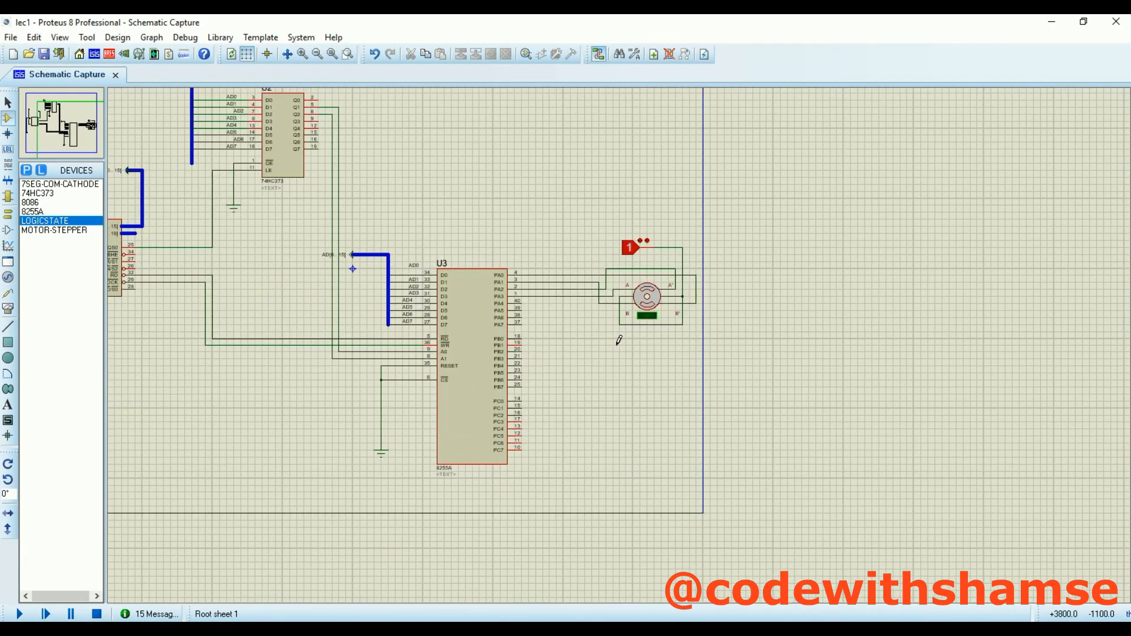
{"action": "double_click", "coordinate": [116, 248]}
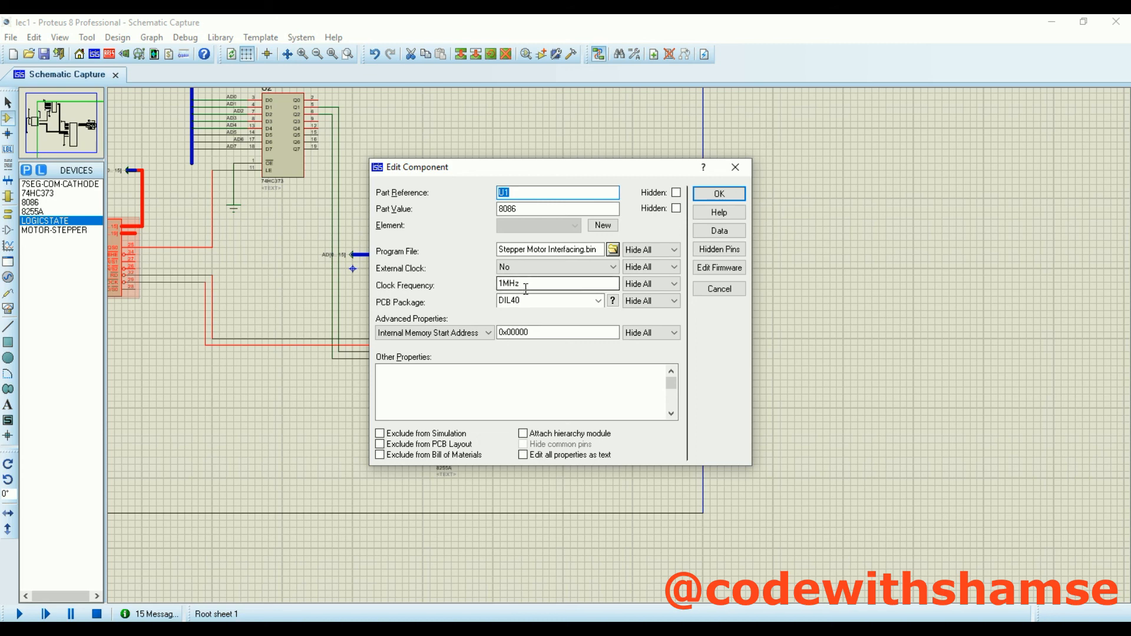
{"action": "left_click", "coordinate": [455, 333]}
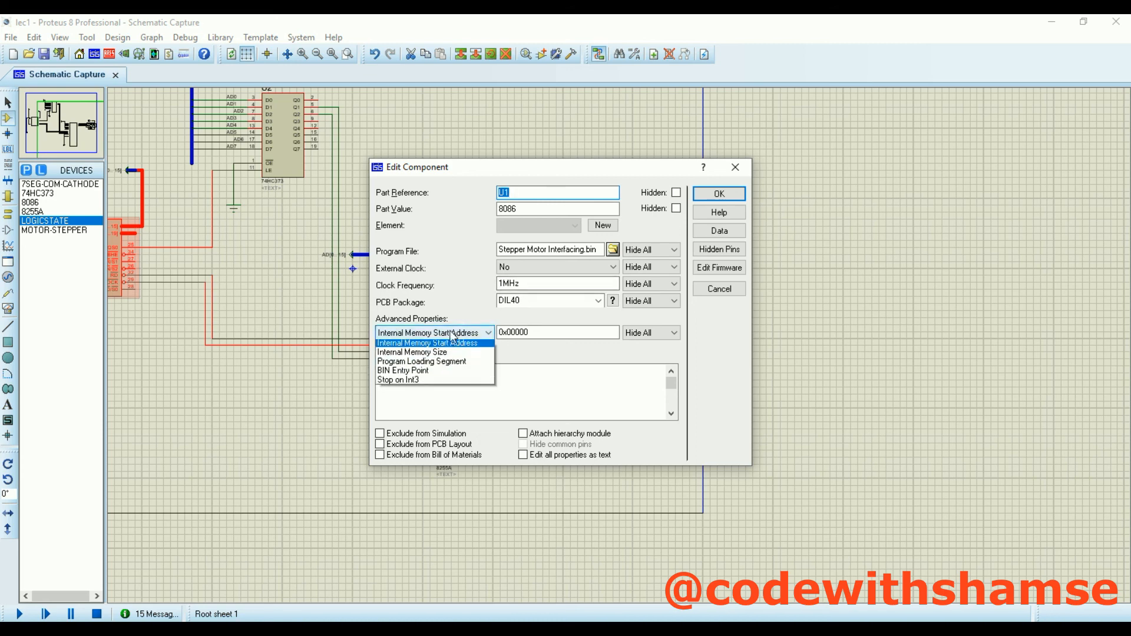
{"action": "left_click", "coordinate": [442, 355]}
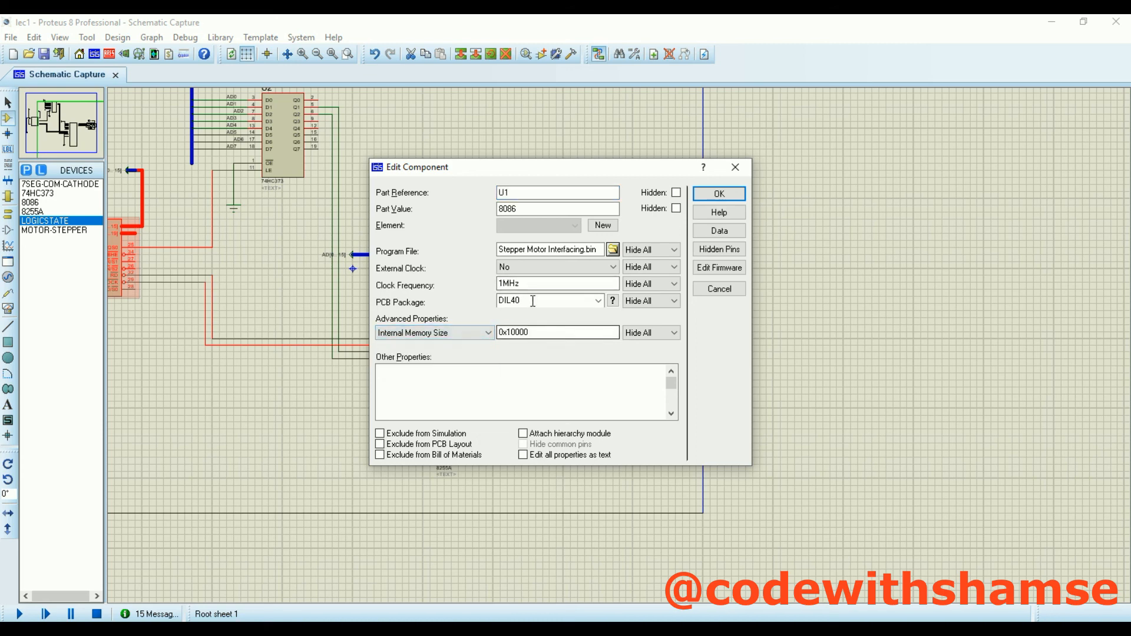
Step: Load Stepper Motor Interfacing.bin from Documents as the 8086's program file and apply the component properties
{"action": "left_click", "coordinate": [612, 250]}
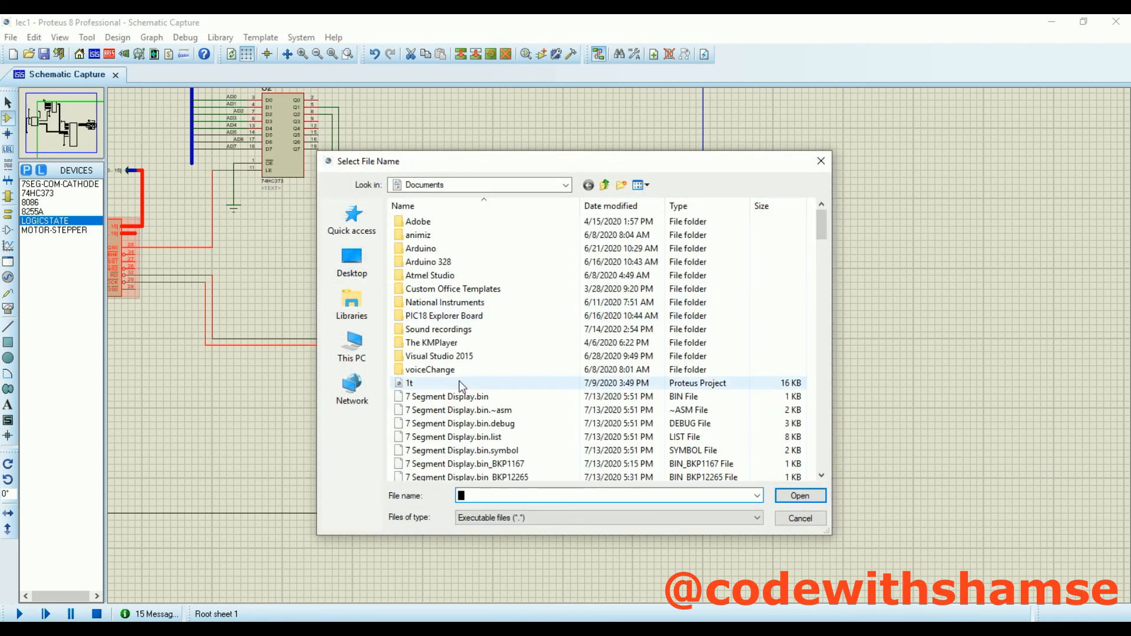
{"action": "type", "text": "s"}
{"action": "left_click", "coordinate": [567, 380]}
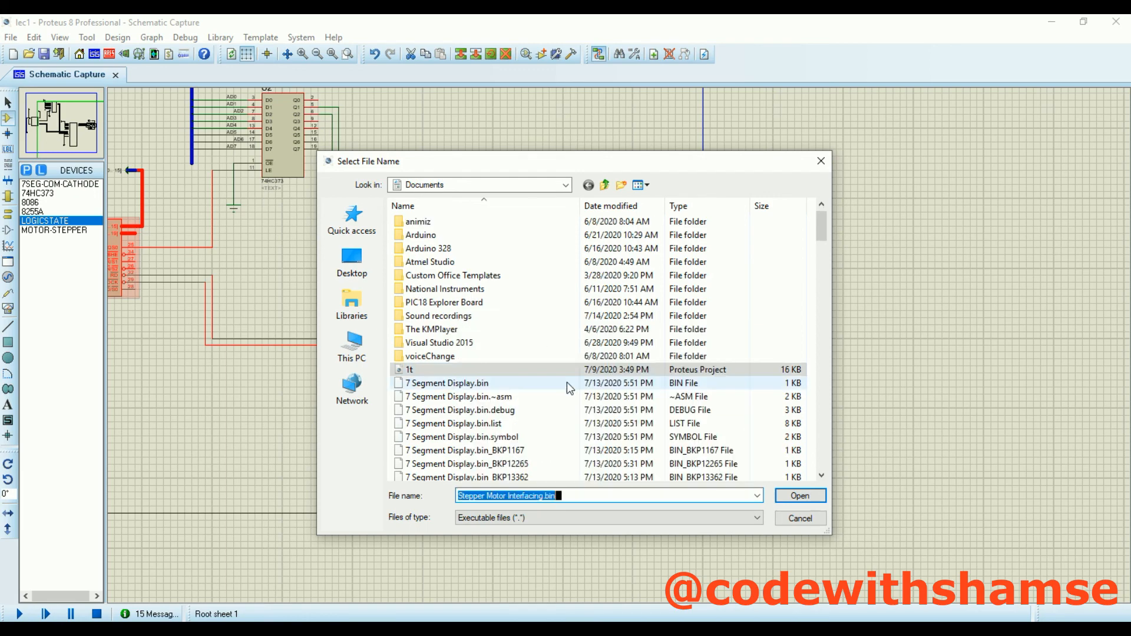
{"action": "left_click", "coordinate": [799, 498]}
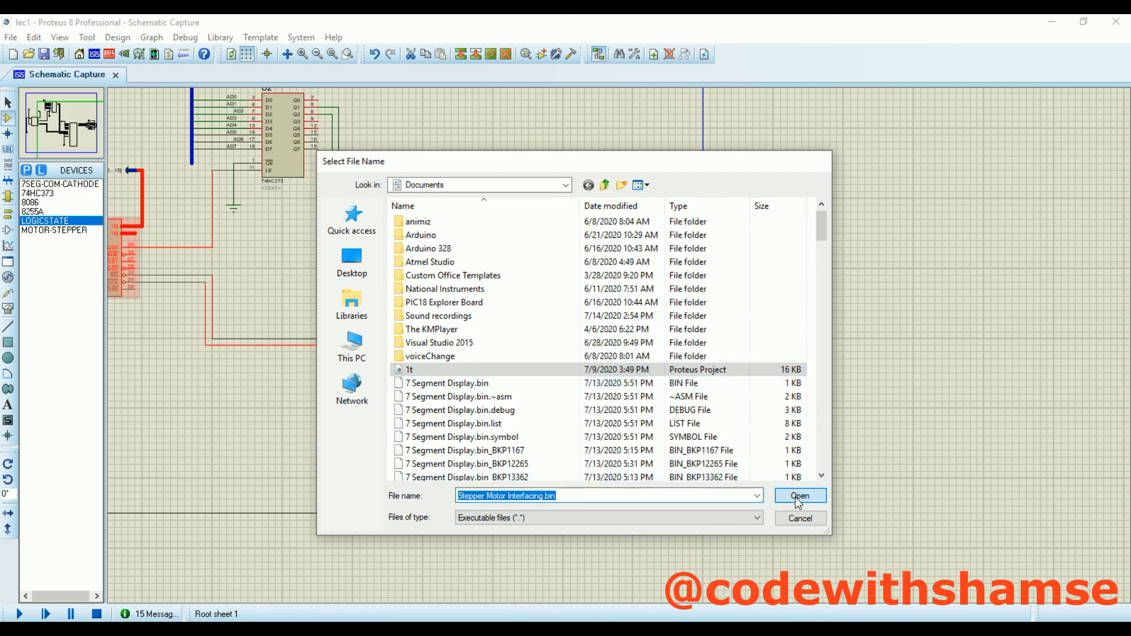
{"action": "left_click", "coordinate": [720, 194]}
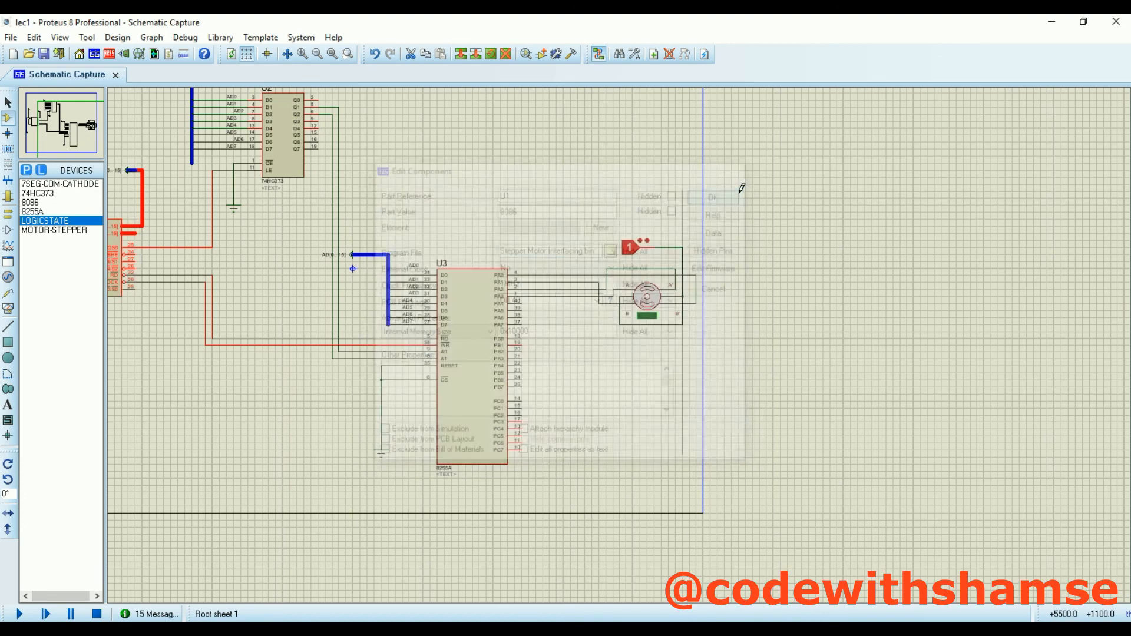